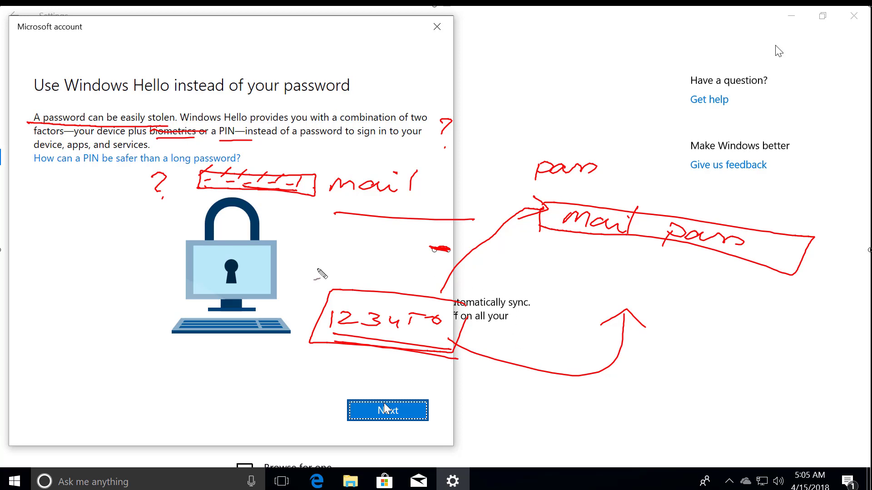
mouse_move(253, 280)
mouse_down()
mouse_move(486, 393)
mouse_move(369, 222)
mouse_move(268, 249)
mouse_up()
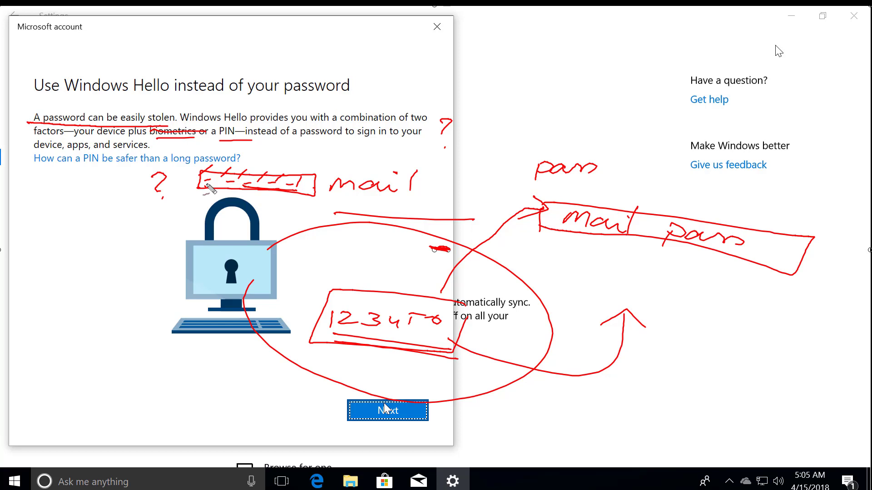
drag(333, 144, 336, 157)
click(336, 160)
key(Escape)
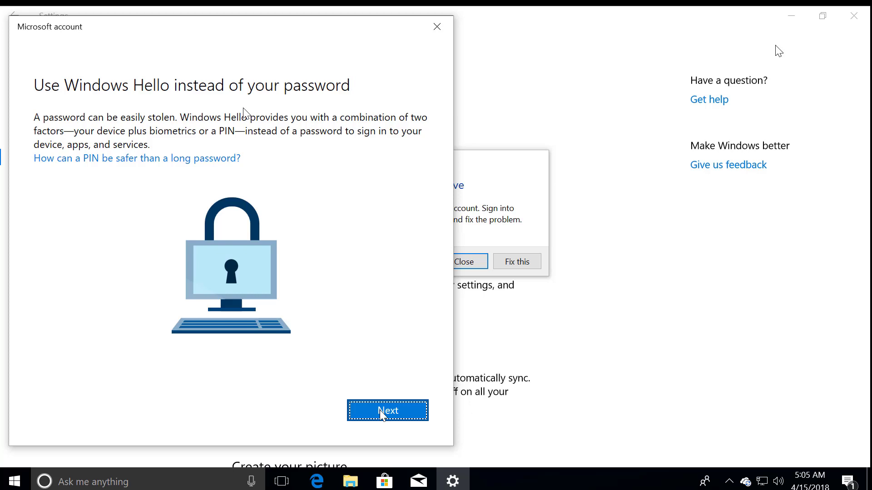
Start PIN setup, enter the new PIN and begin confirming it.
click(387, 412)
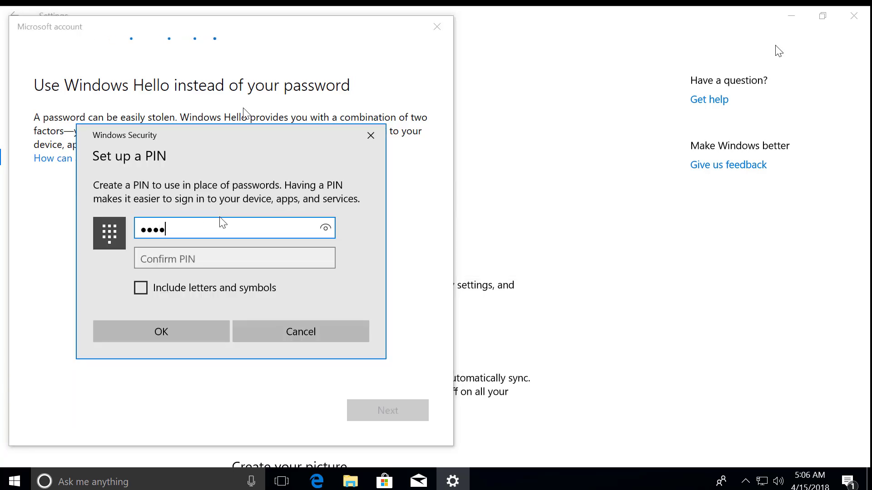
text(56)
click(163, 258)
text(12)
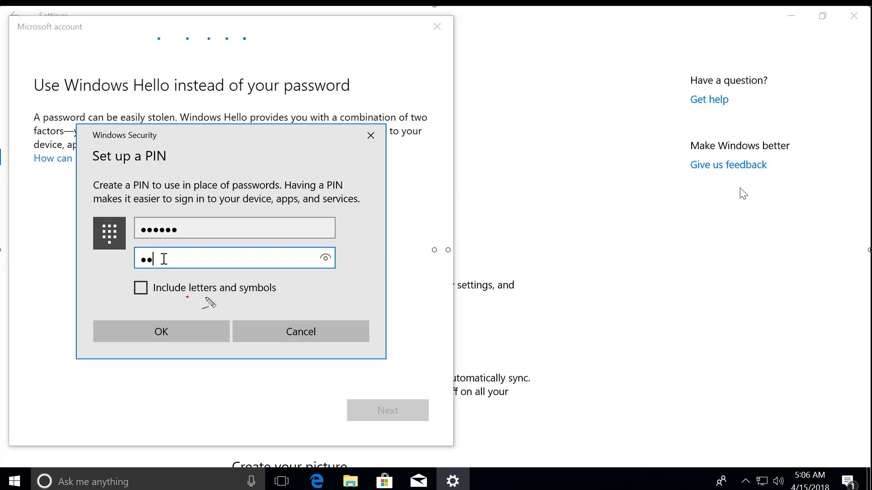
Annotate the PIN dialog in red, marking the heading, PIN length limits and letters-and-symbols option.
drag(186, 297, 303, 300)
mouse_move(246, 140)
mouse_down()
mouse_move(261, 150)
mouse_move(241, 164)
mouse_move(214, 155)
mouse_move(236, 123)
mouse_move(225, 96)
mouse_move(276, 97)
mouse_up()
drag(256, 80, 265, 83)
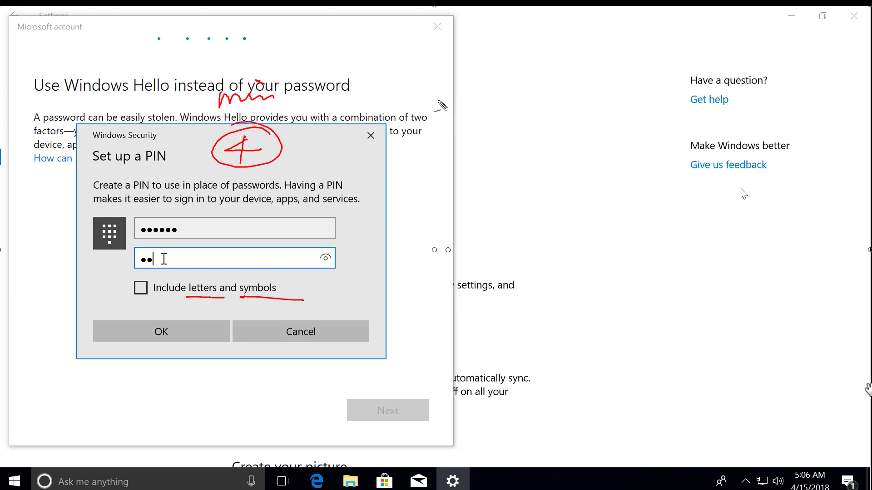
mouse_move(430, 115)
mouse_down()
mouse_move(437, 104)
mouse_move(450, 109)
mouse_move(426, 93)
mouse_up()
drag(431, 103, 445, 101)
mouse_move(465, 93)
mouse_down()
mouse_move(486, 108)
mouse_move(465, 109)
mouse_up()
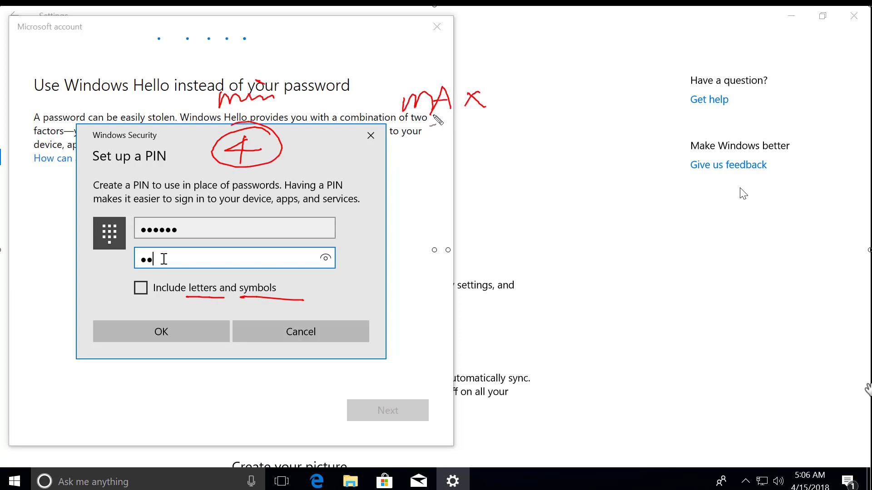
drag(399, 119, 498, 119)
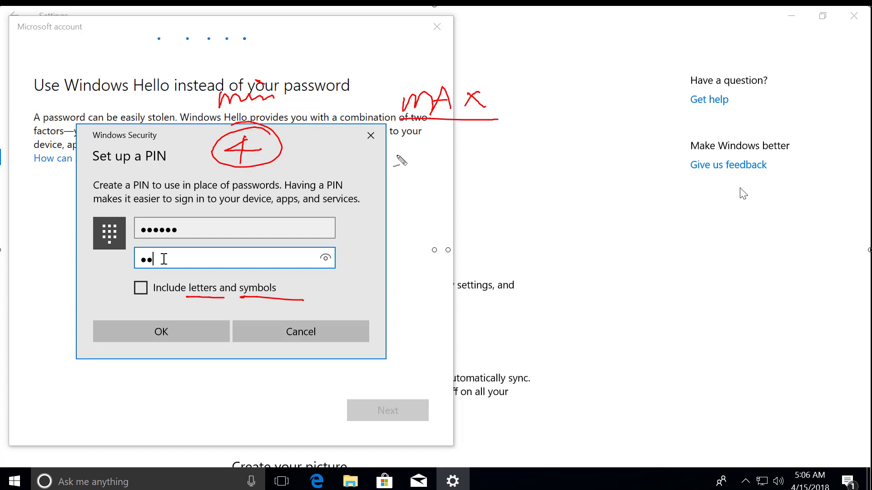
drag(394, 157, 409, 157)
drag(428, 157, 437, 158)
drag(457, 157, 500, 157)
drag(521, 159, 530, 159)
Clear the annotations, finish the confirmation PIN and save it with OK.
key(Escape)
text(3456)
click(152, 331)
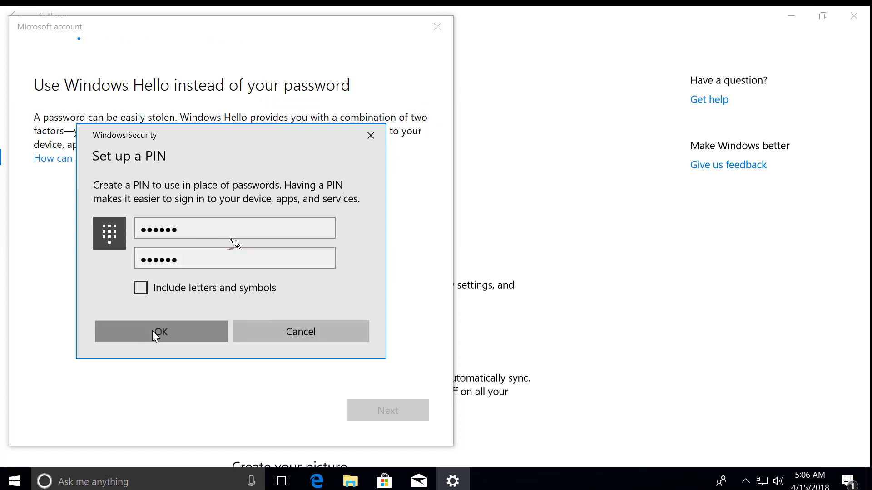
scroll(318, 272, down, 3)
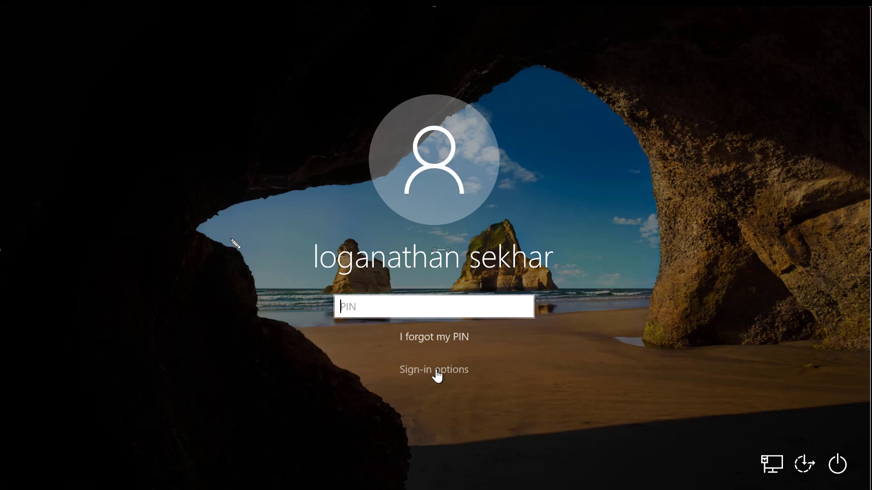
Reveal the lock-screen sign-in options, mark them in red, and choose password sign-in.
drag(386, 349, 497, 367)
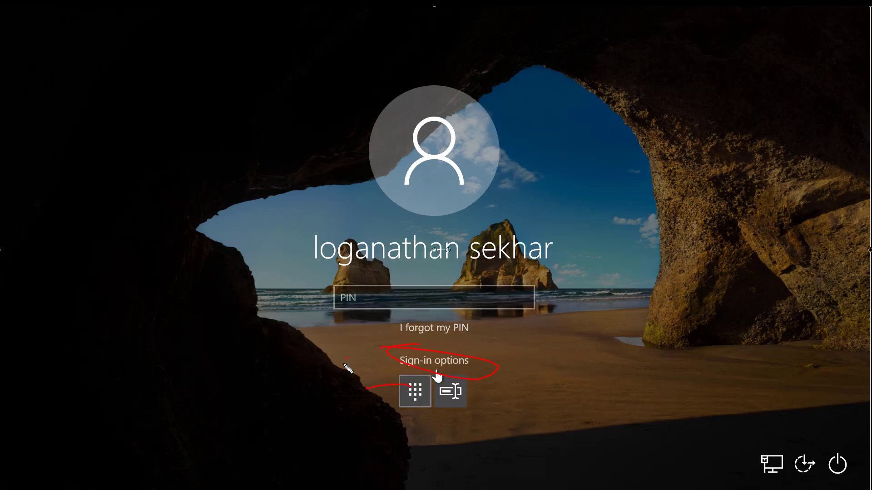
mouse_move(342, 373)
mouse_down()
mouse_move(359, 364)
mouse_move(379, 369)
mouse_move(392, 352)
mouse_up()
drag(449, 392, 468, 395)
drag(468, 396, 547, 395)
mouse_move(310, 286)
mouse_down()
mouse_move(513, 274)
mouse_move(595, 327)
mouse_move(279, 303)
mouse_move(390, 267)
mouse_up()
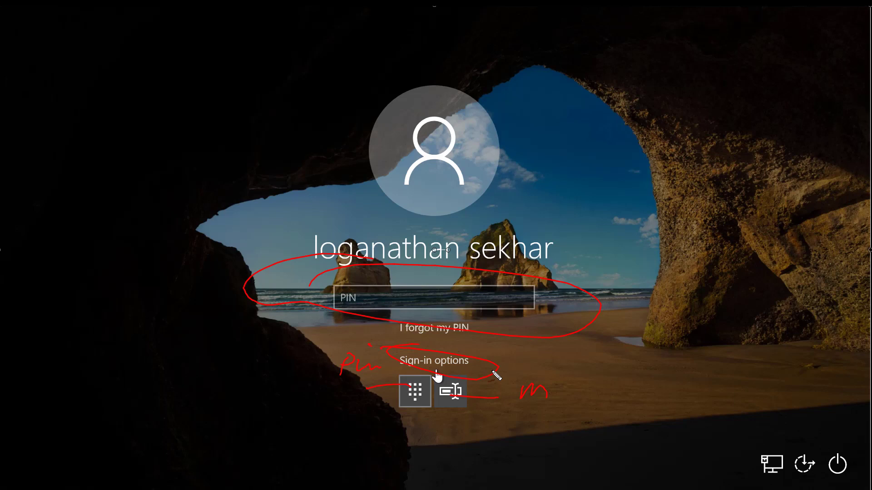
click(449, 390)
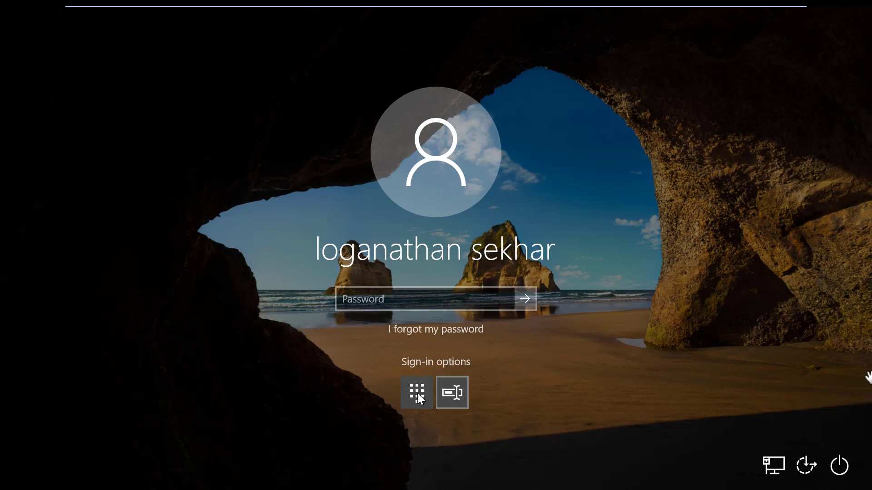
Switch back to PIN sign-in and enter the account PIN to sign in.
click(418, 393)
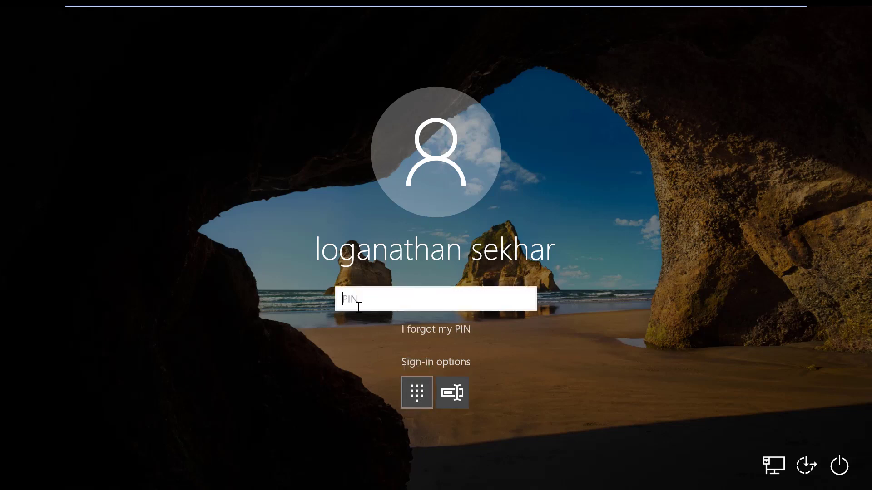
text(•••••)
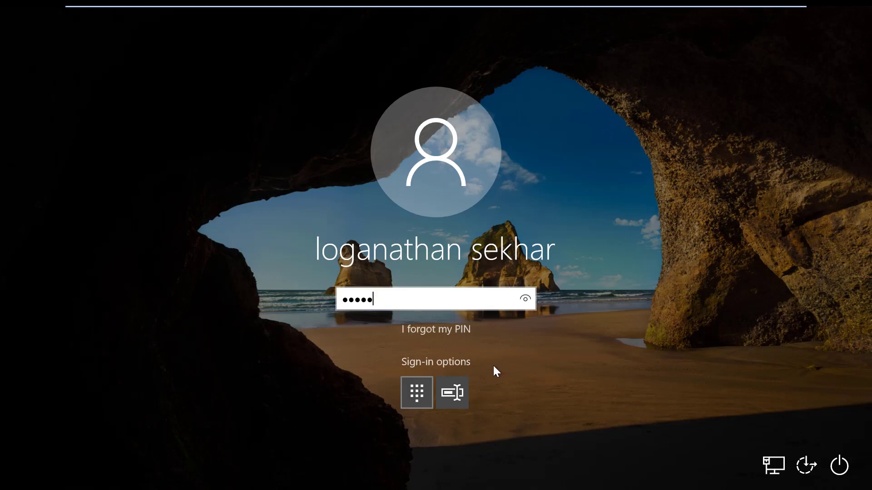
key(Return)
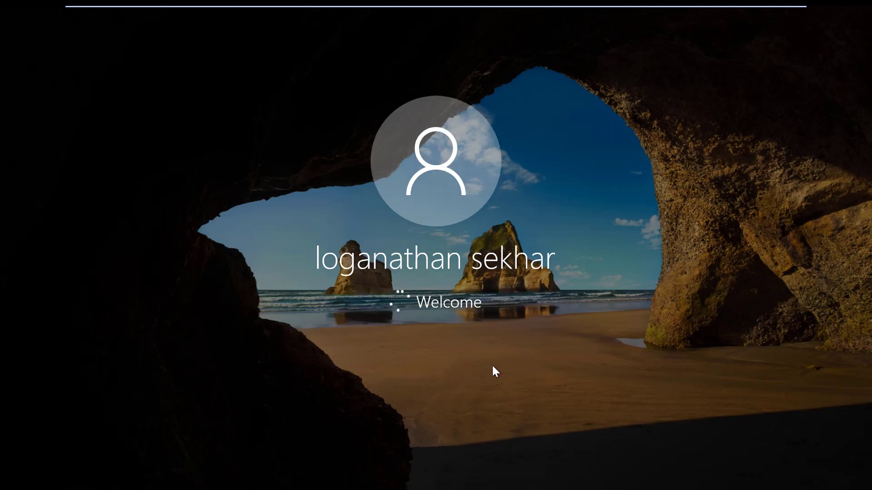